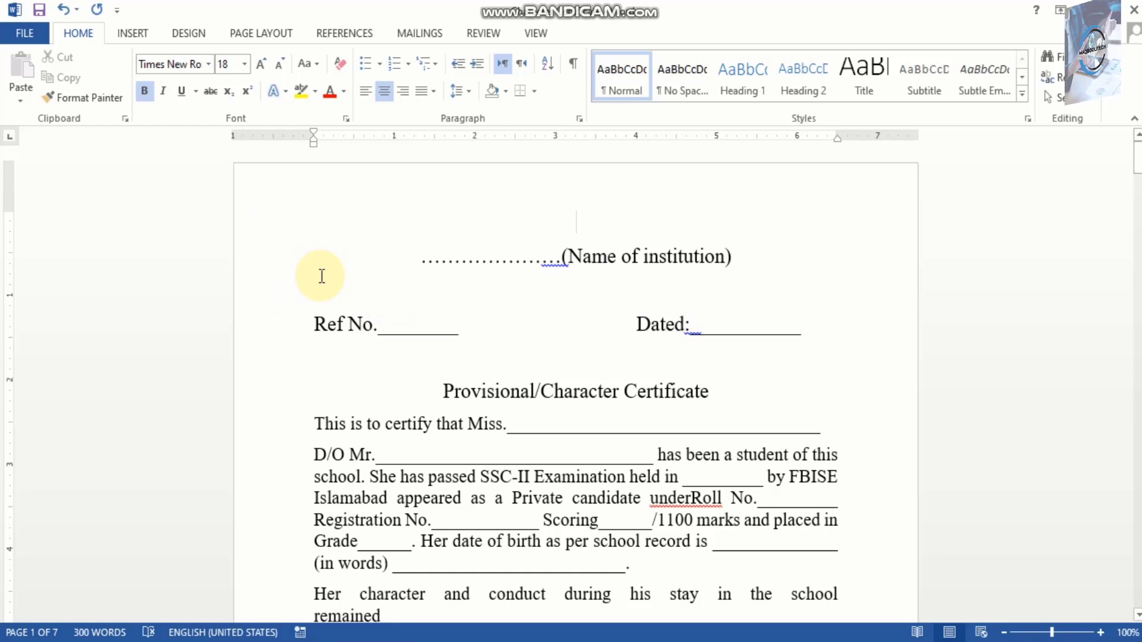
Step: Select the institution name line and the whole certificate text down to "Principal", and clear the selection
left_click(260, 260)
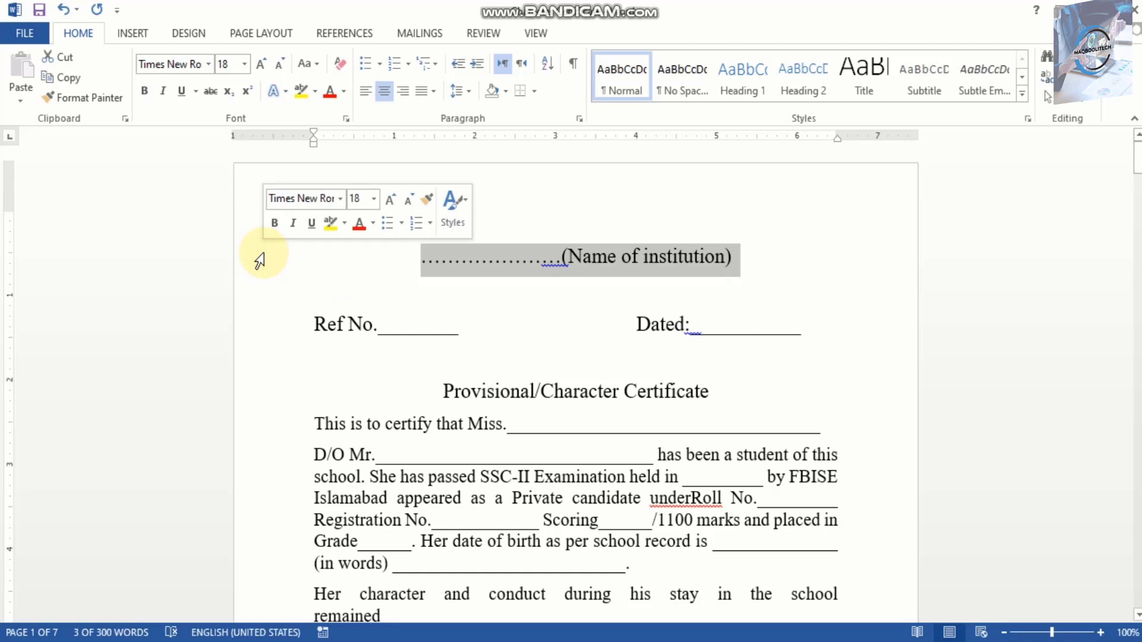
left_click_drag(268, 305, 834, 403)
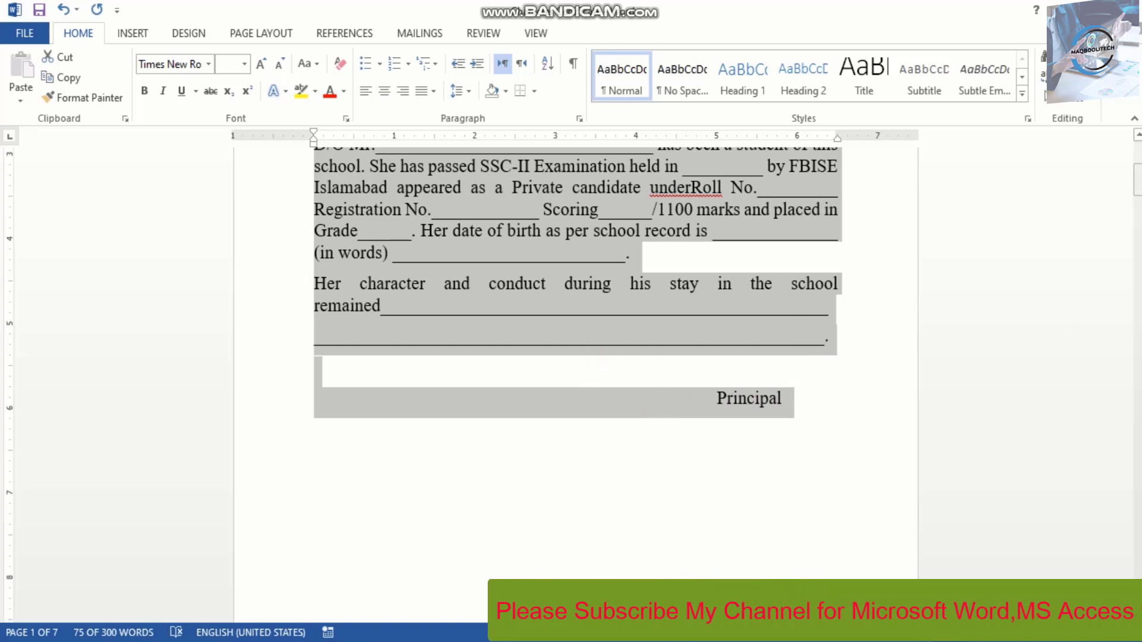
left_click_drag(1137, 182, 1135, 169)
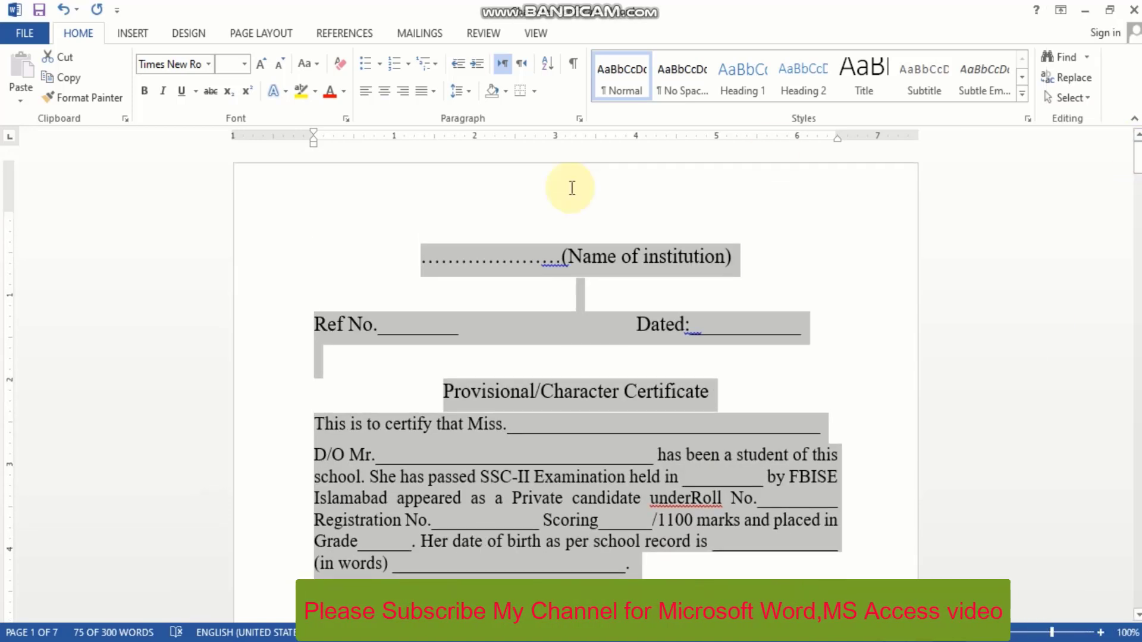
left_click(379, 236)
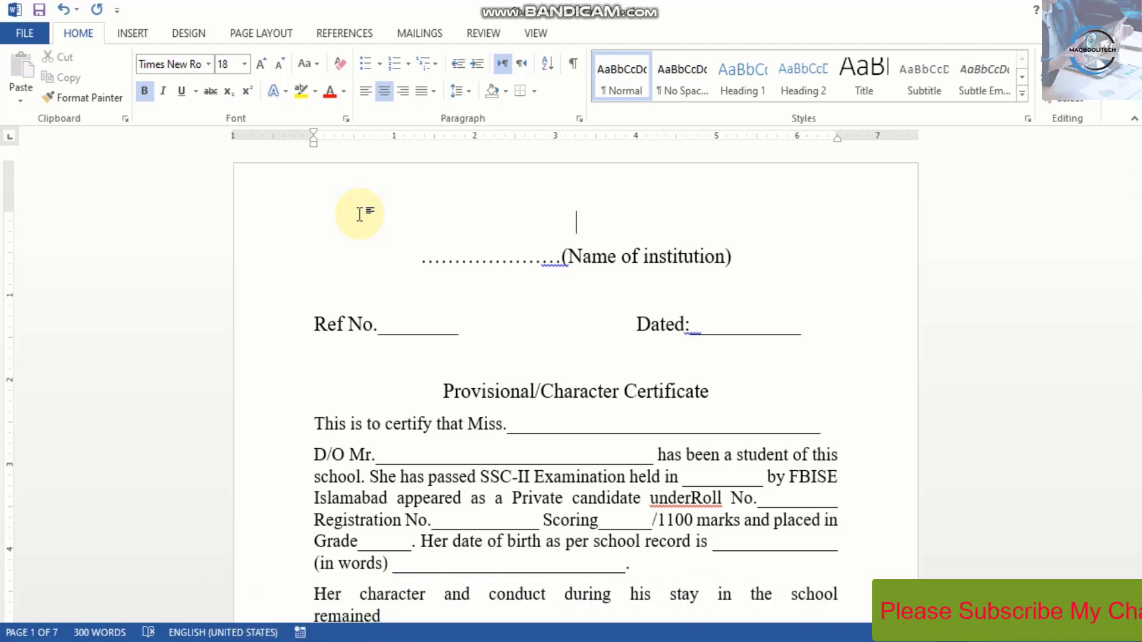
Step: Extend a selection line by line from the blank line above the institution name through "Principal", and return to the document's start
key("shift+Down")
key("shift+Down")
key("shift+Down")
key("shift+Down")
key("shift+Down")
key("shift+Down")
key("shift+Down")
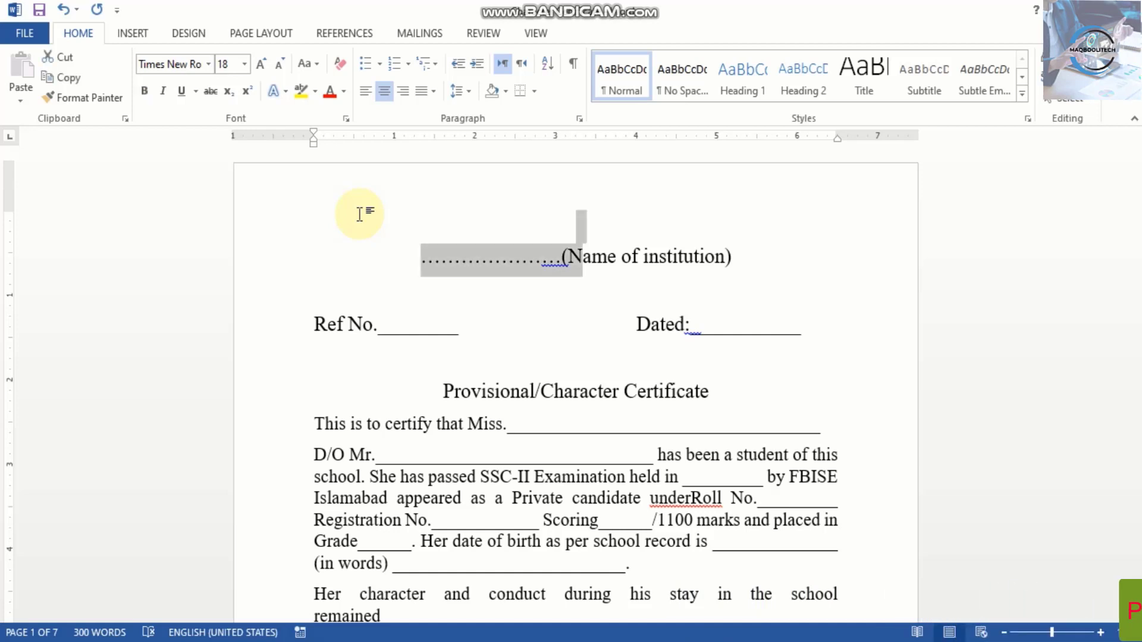
key("shift+Down")
key("shift+Down")
key("shift+Down")
key("shift+Down")
key("shift+Down")
key("shift+Down")
key("shift+Down")
key("shift+Down")
key("shift+Down")
key("shift+Down")
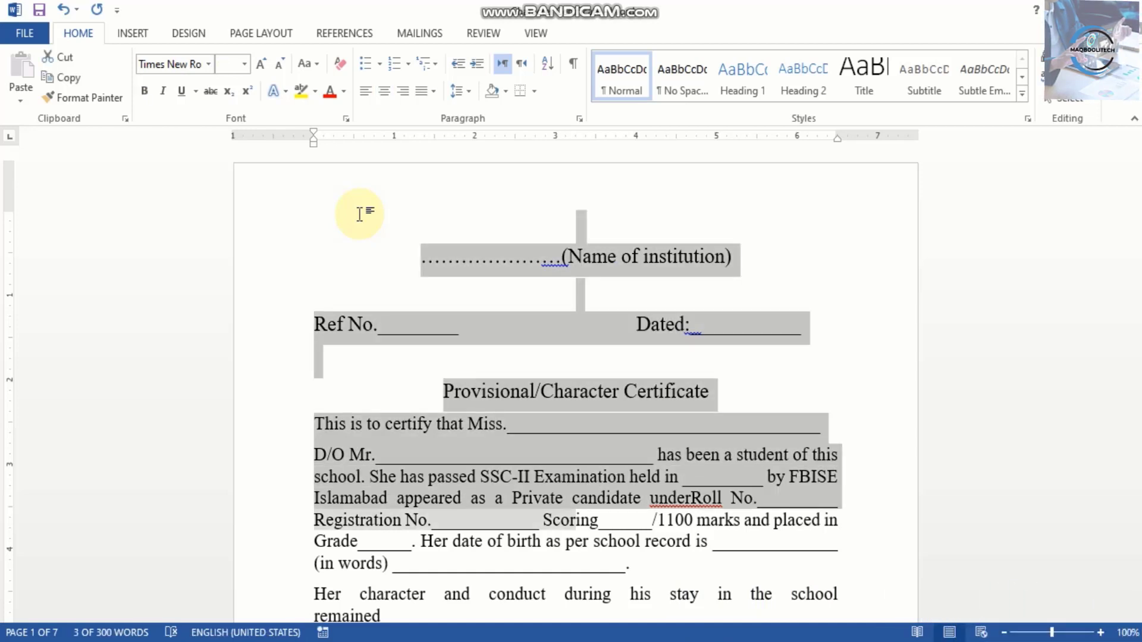
key("shift+Down")
key("shift+Down")
key("shift+Down")
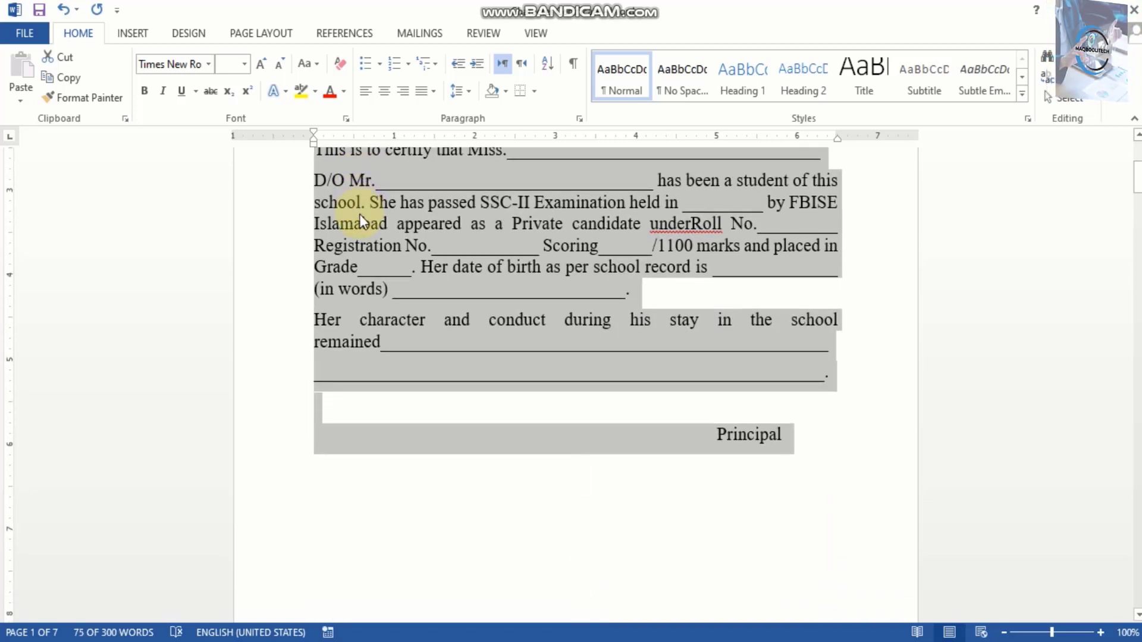
key("ctrl+Home")
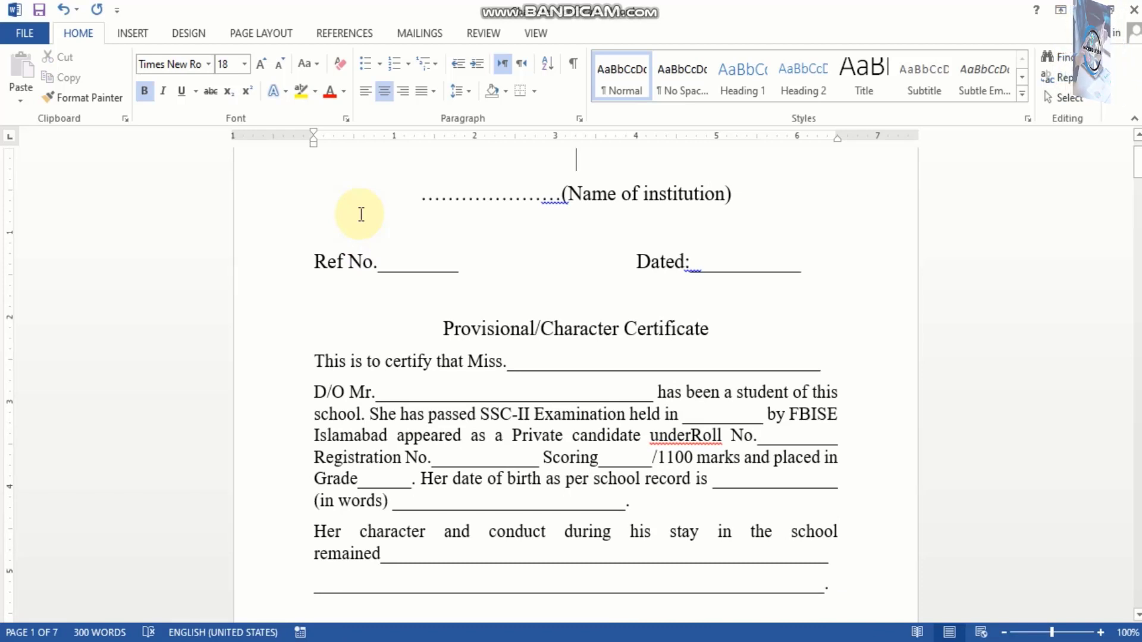
Step: Select the entire document and make all its text bold and underlined
key("ctrl+a")
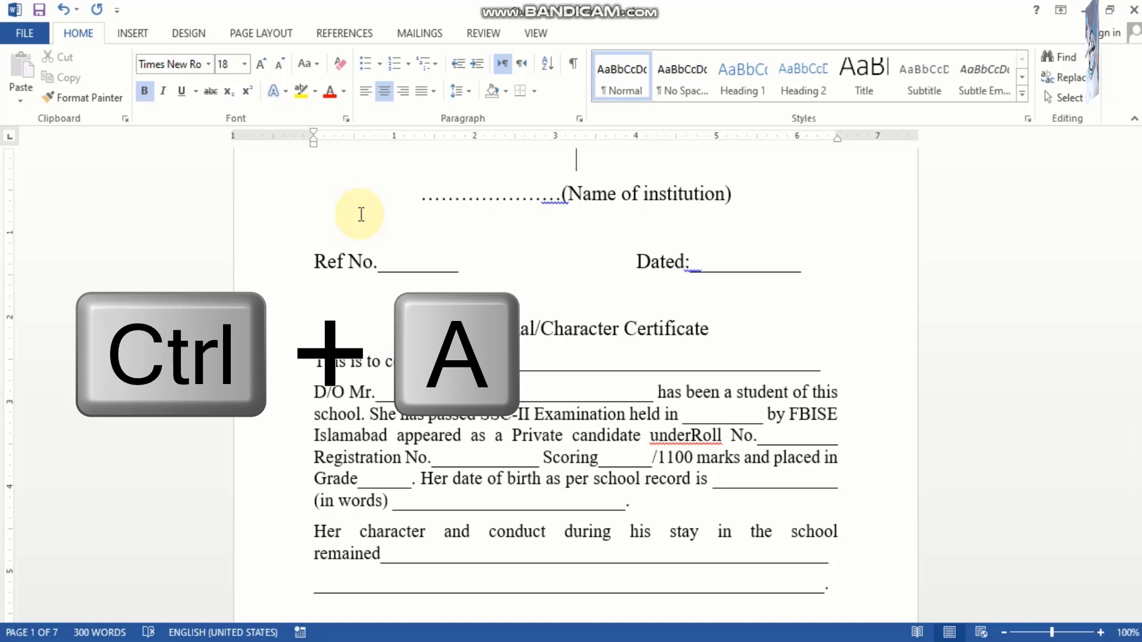
key("ctrl+a")
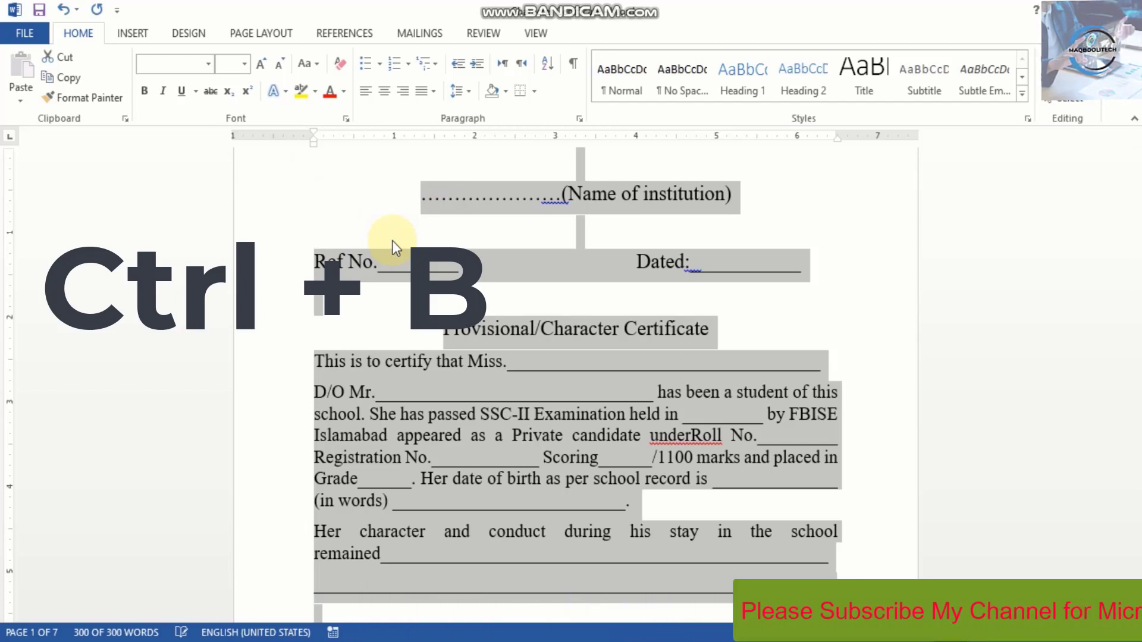
key("ctrl+b")
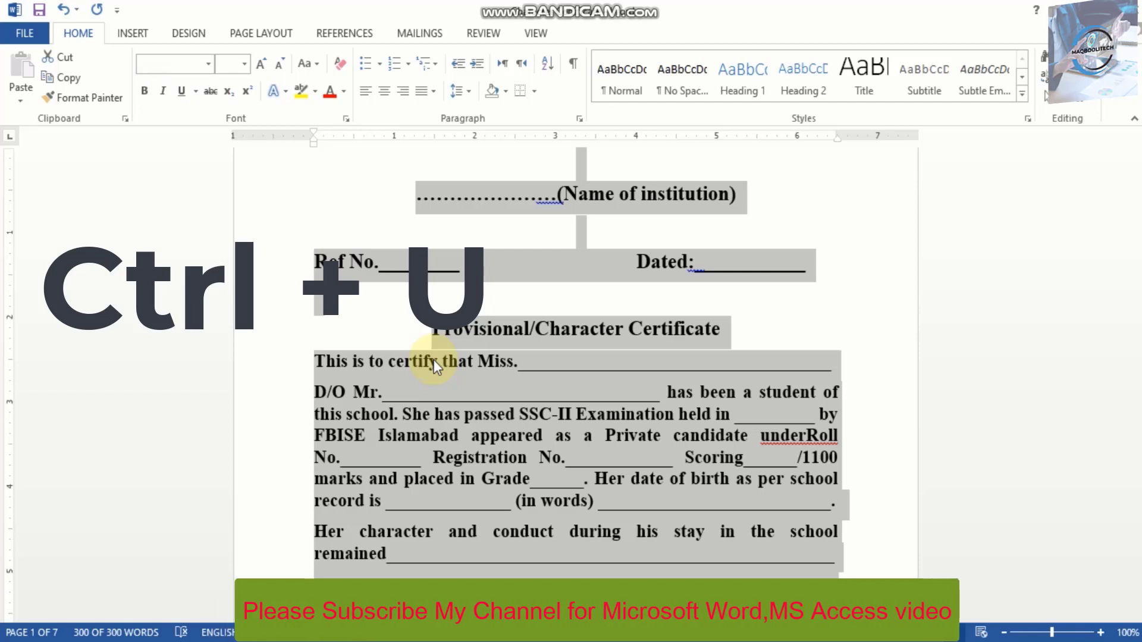
key("ctrl+u")
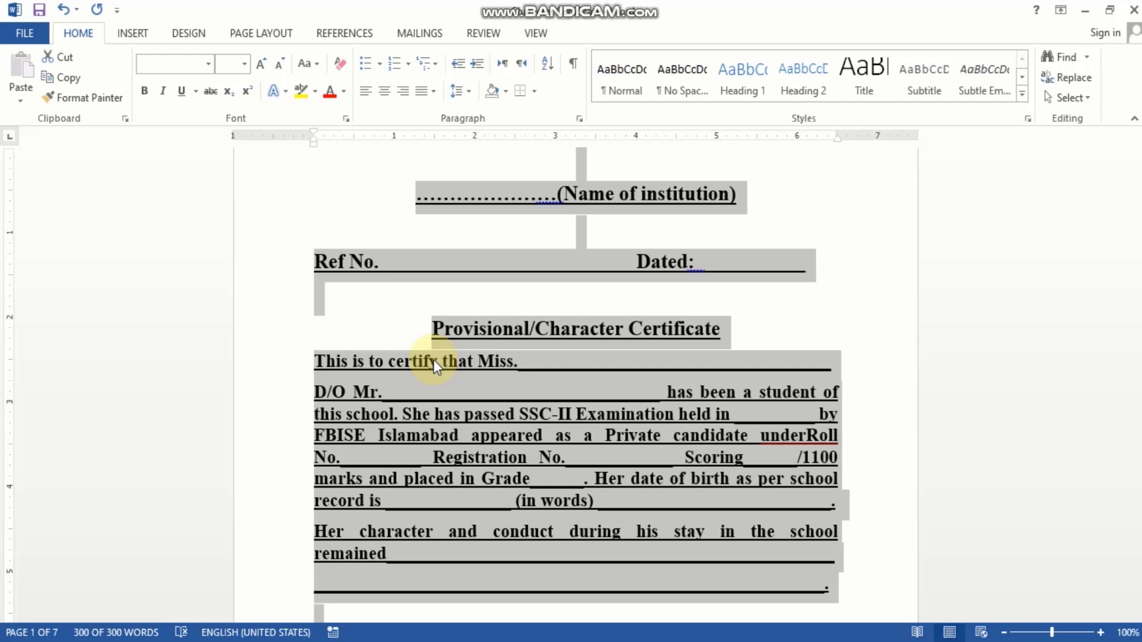
Step: Remove the underline and bold formatting from the entire document's text and italicize it
key("ctrl+u")
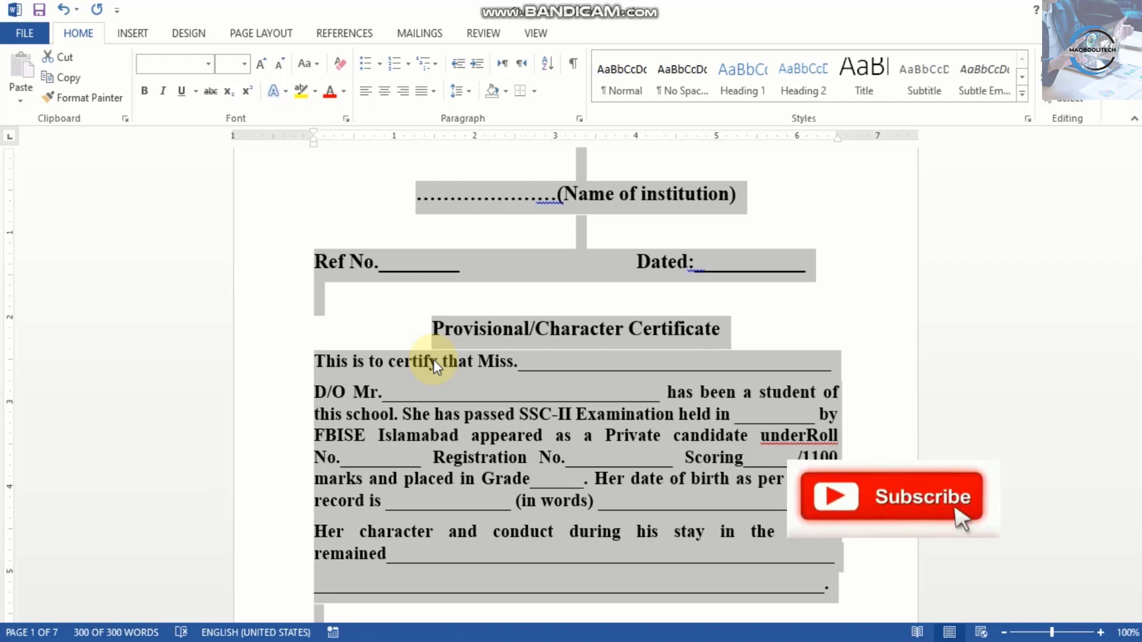
key("ctrl+b")
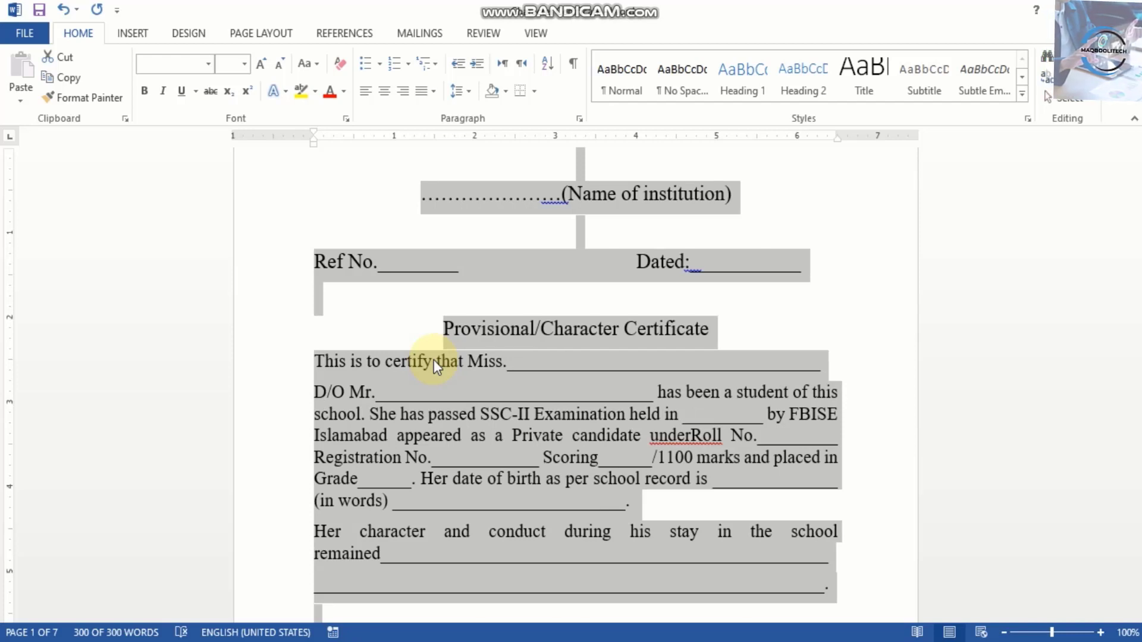
key("ctrl+i")
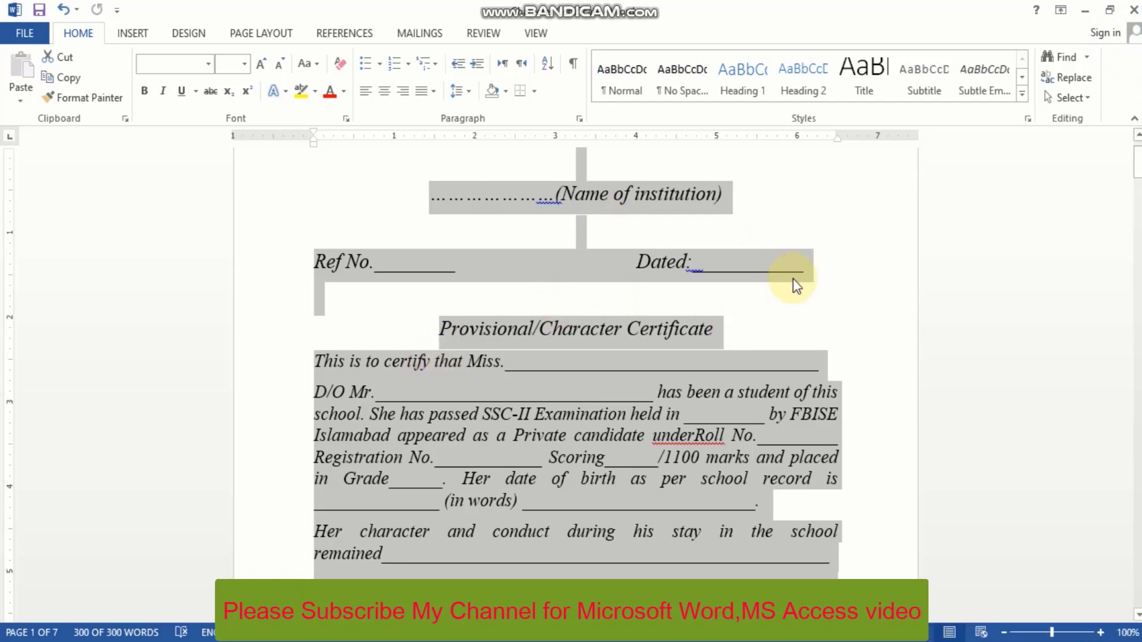
left_click(377, 249)
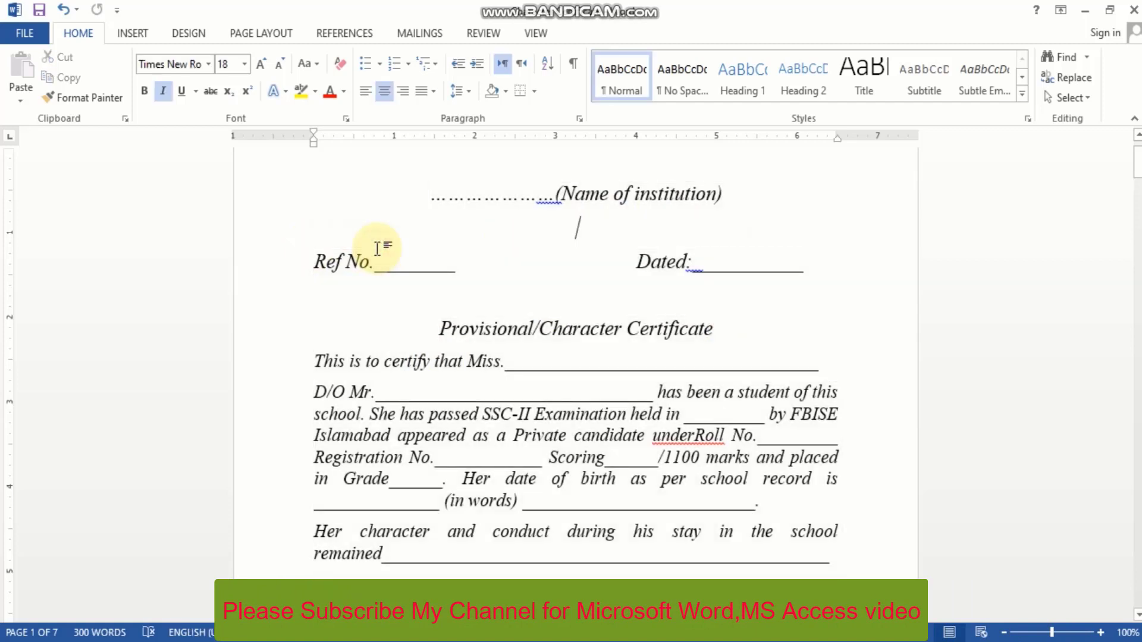
Step: Highlight the "(Name of institution)" heading line in yellow
left_click(274, 215)
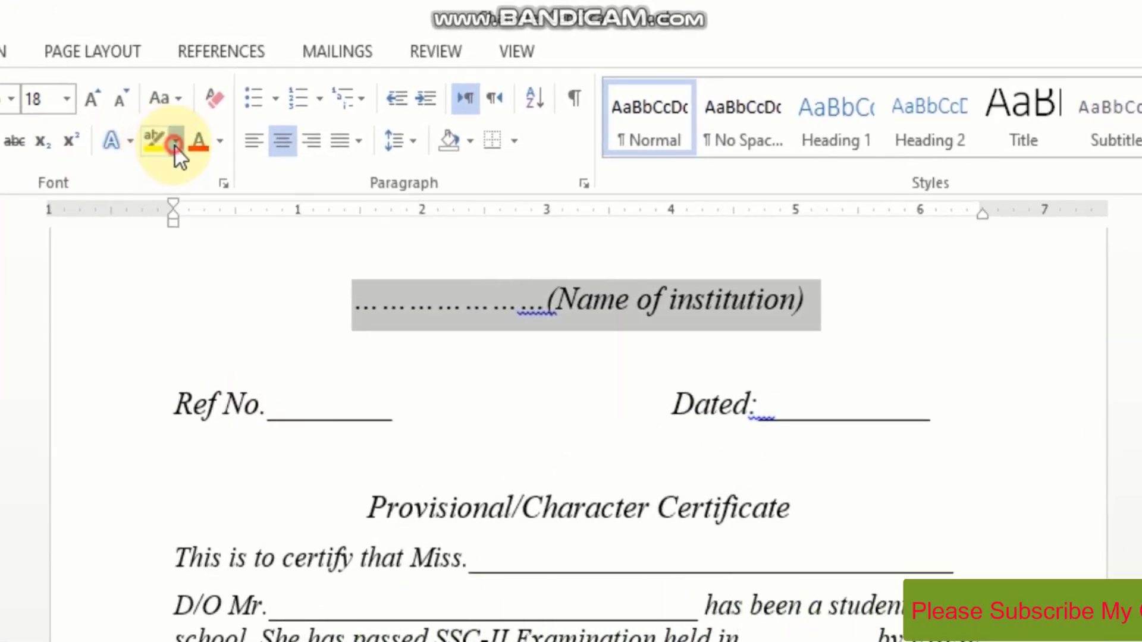
left_click(175, 144)
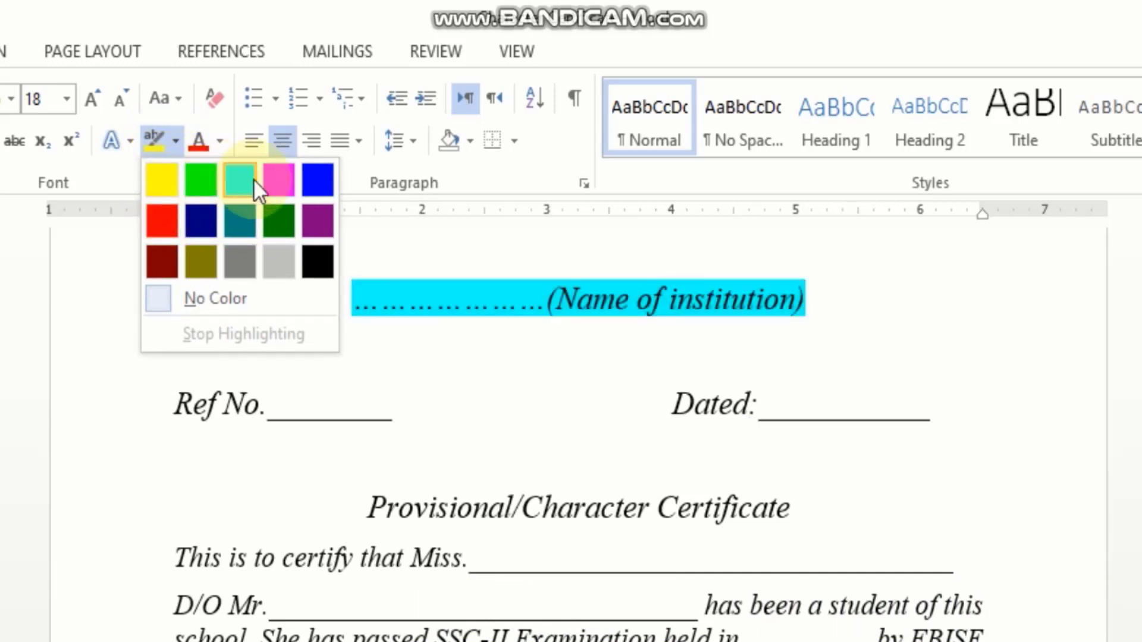
left_click(164, 178)
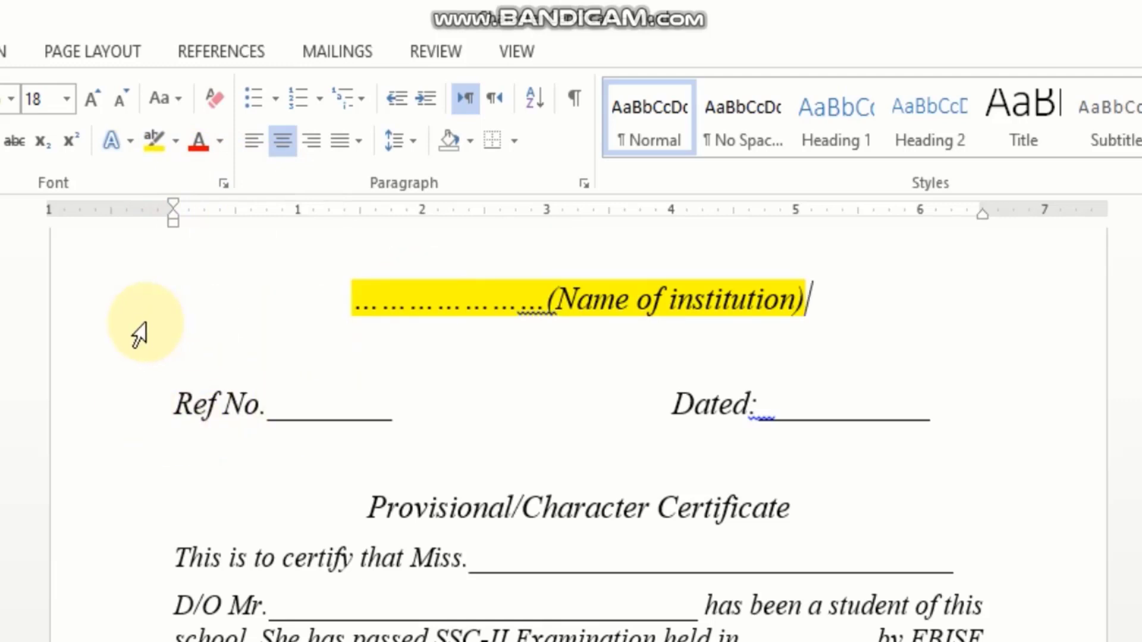
Step: Change the font color of the "(Name of institution)" heading line to standard red
left_click(122, 311)
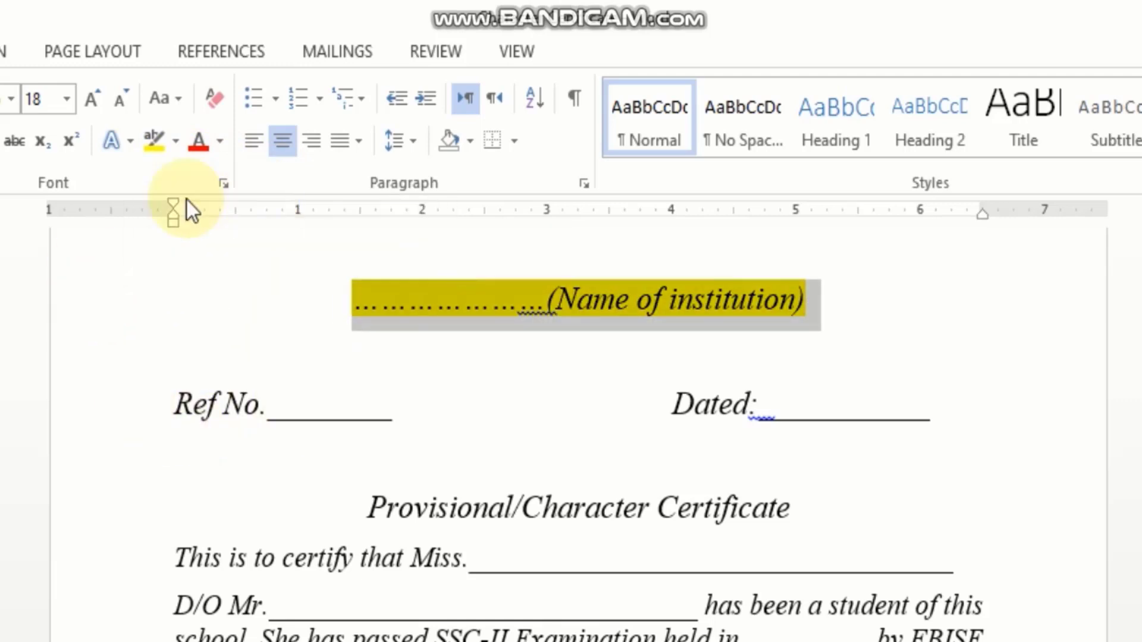
left_click(221, 141)
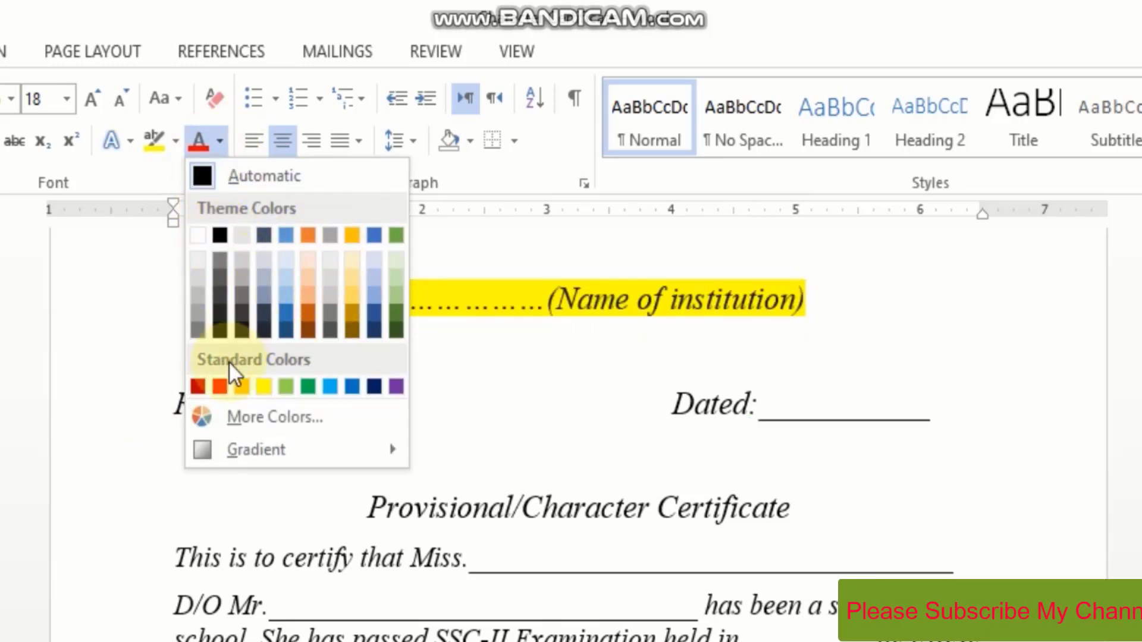
left_click(220, 386)
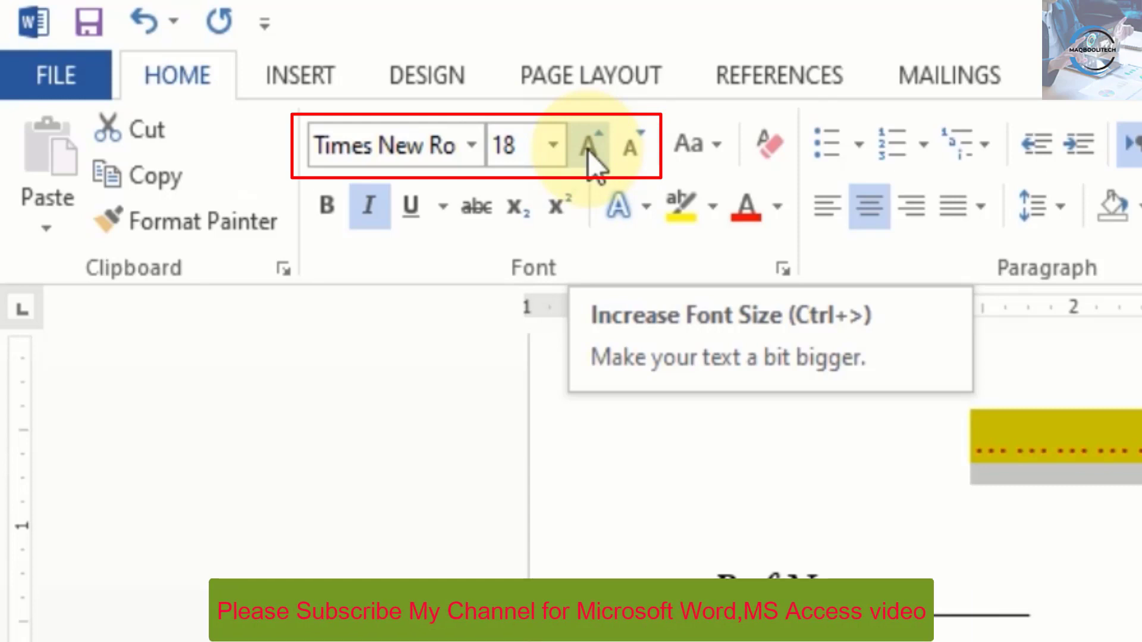
Step: Set the "(Name of institution)" heading line to font size 26 in the Algerian font
left_click(551, 147)
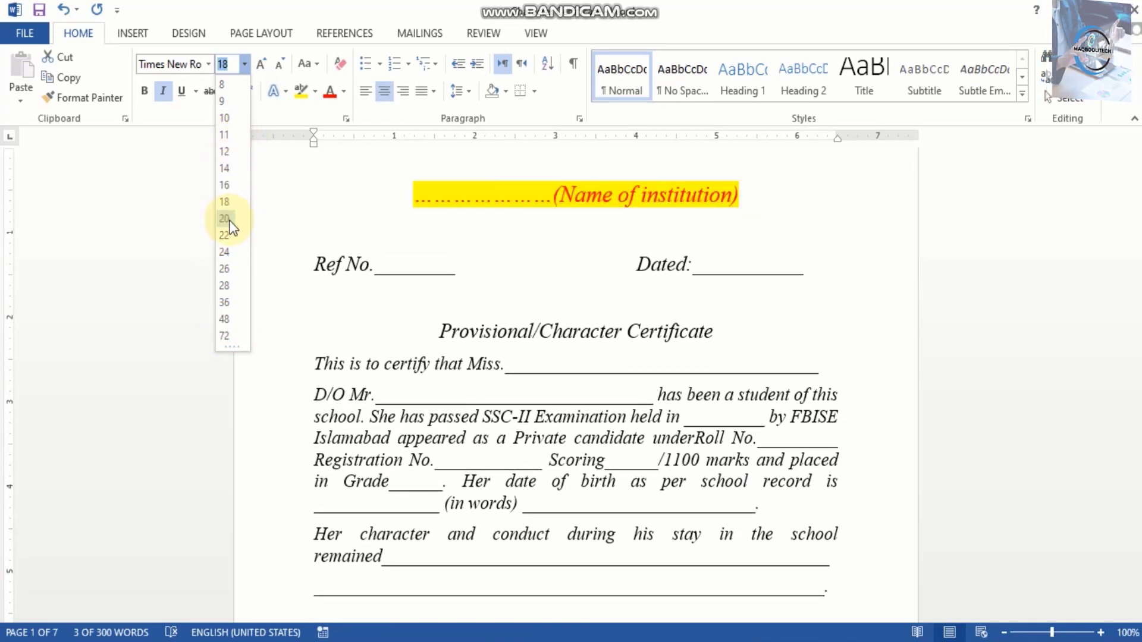
left_click(224, 267)
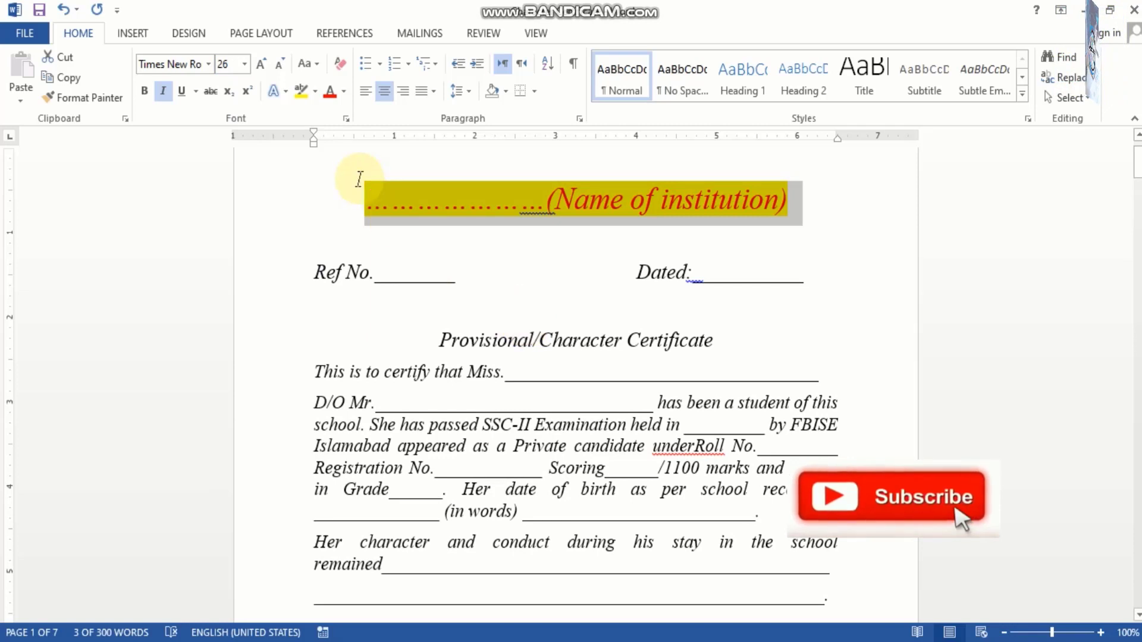
left_click(209, 64)
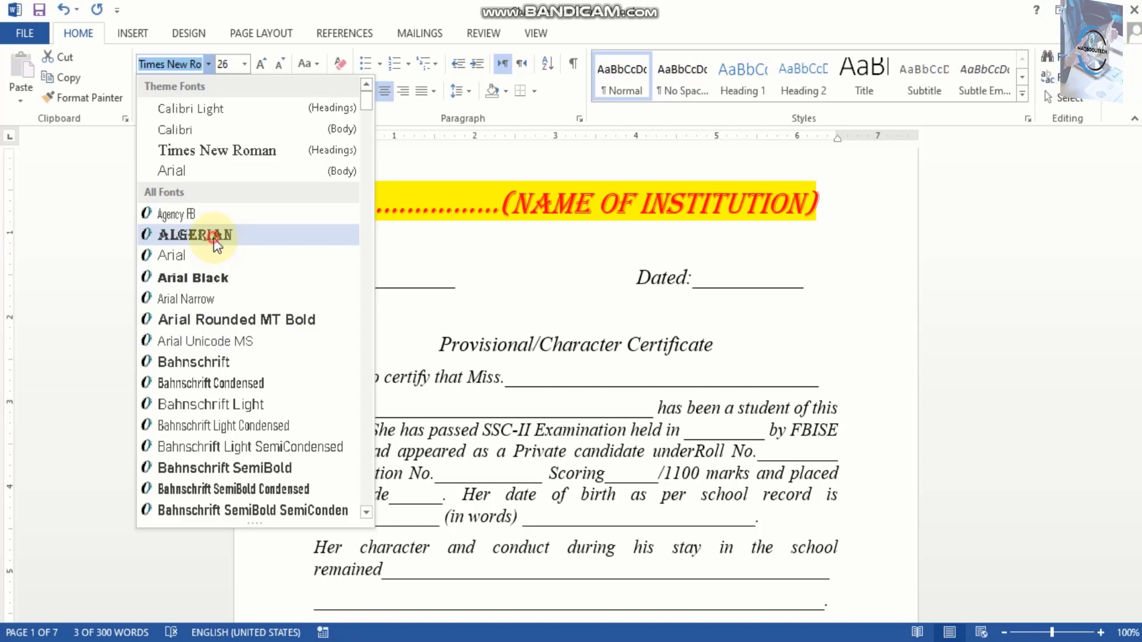
left_click(213, 236)
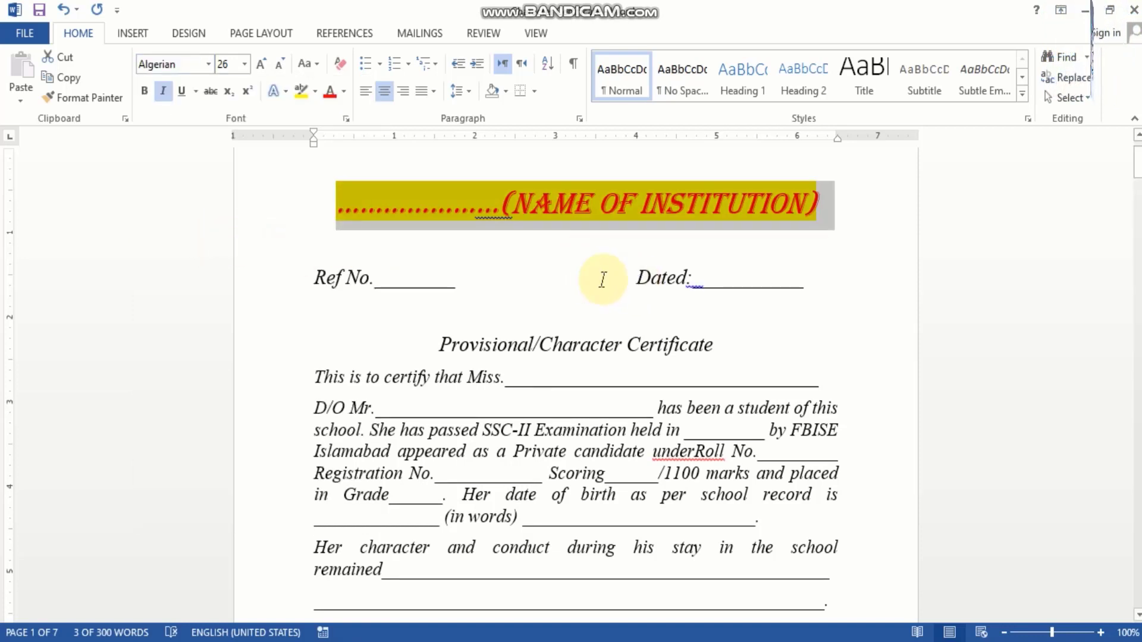